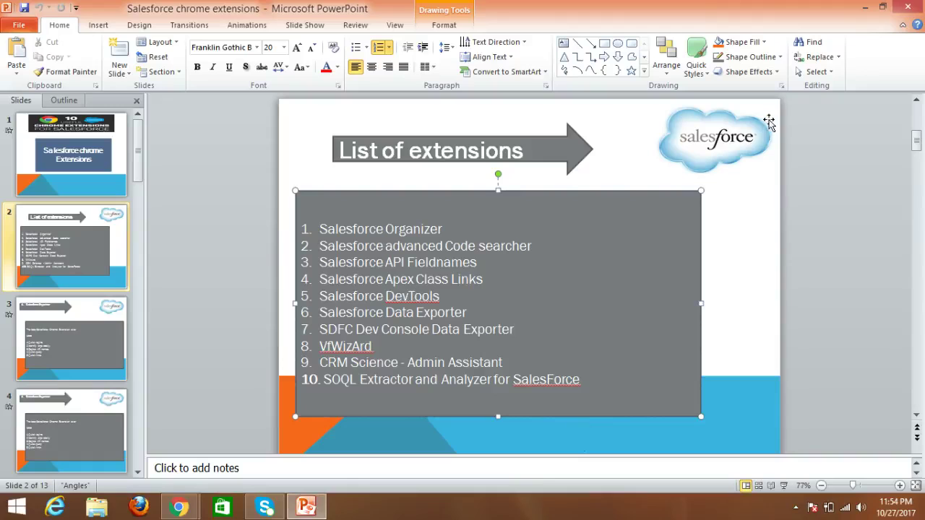
Step: Minimize the PowerPoint extensions presentation to reveal the Salesforce Equipments home page in Chrome
{"action": "left_click", "coordinate": [865, 7]}
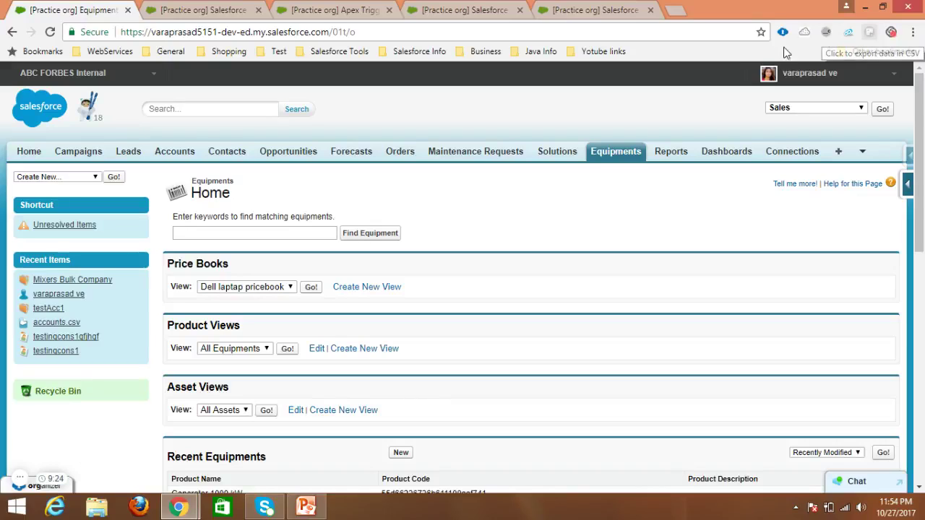
Step: View the Salesforce API Fieldnames Web Store listing, move its tab to the end, and close the listing
{"action": "right_click", "coordinate": [826, 36]}
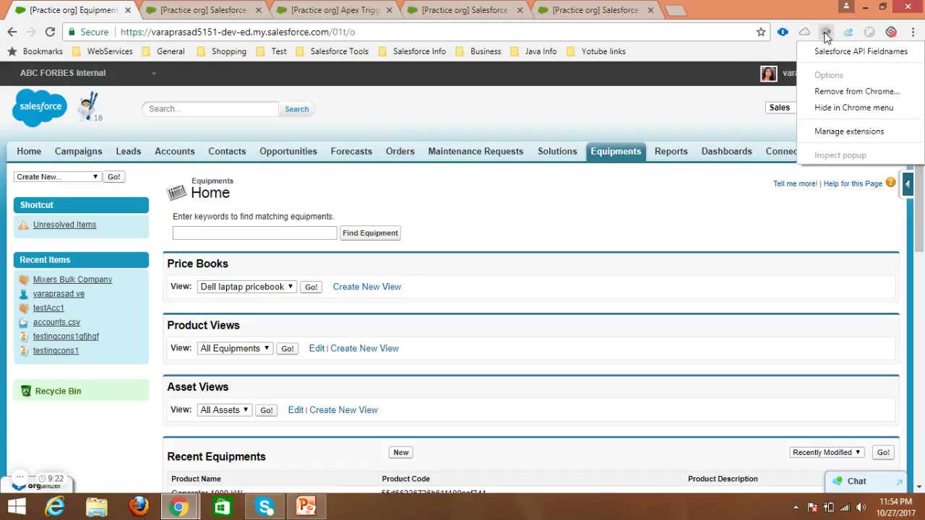
{"action": "left_click", "coordinate": [832, 52]}
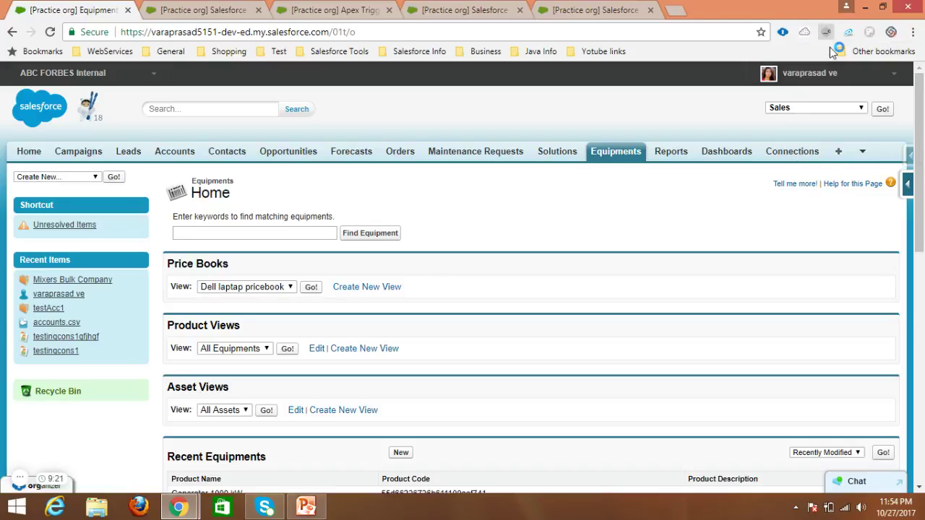
{"action": "left_click_drag", "start_coordinate": [224, 5], "coordinate": [702, 8]}
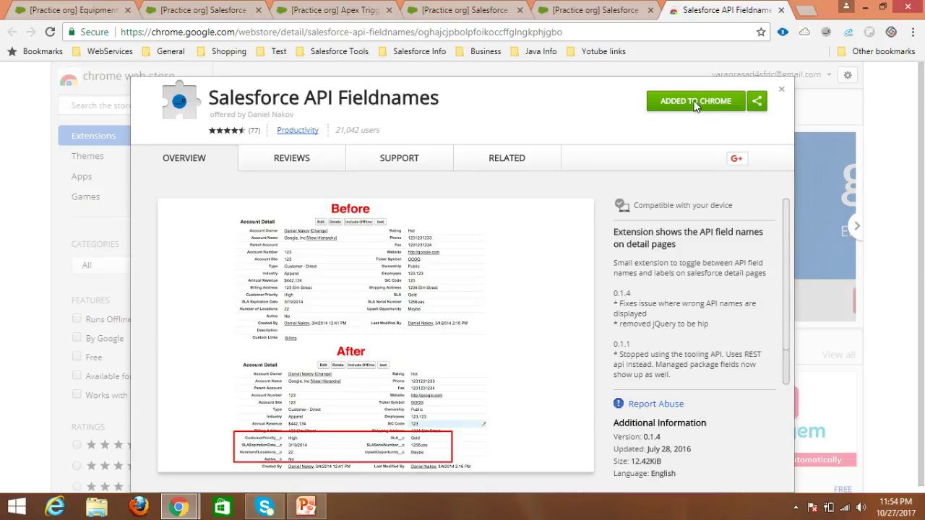
{"action": "left_click", "coordinate": [782, 92]}
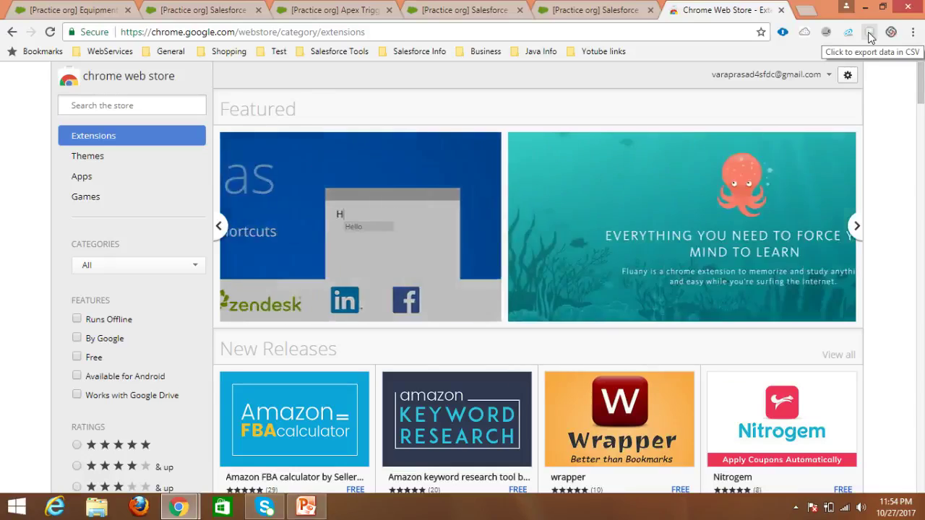
Step: Close the Web Store tab, open the Mixers Bulk Company account, and highlight its Account Number label
{"action": "left_click", "coordinate": [780, 10]}
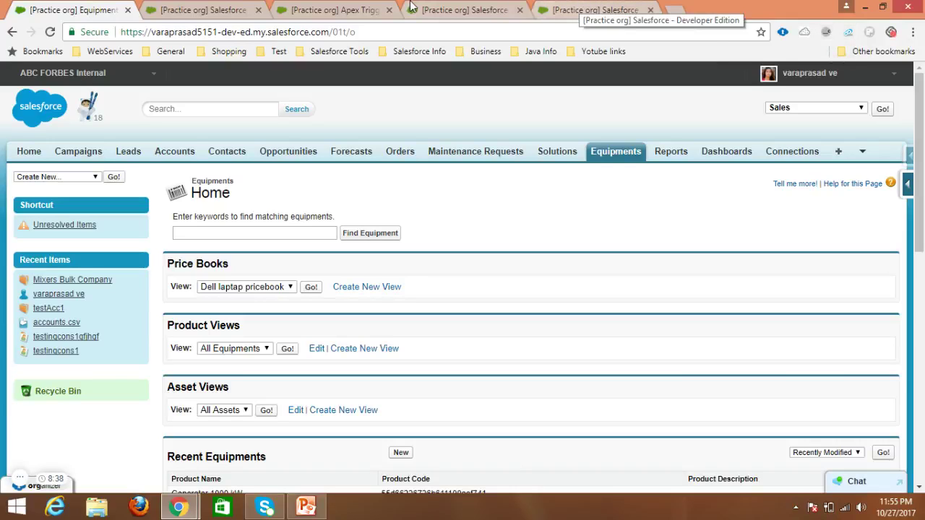
{"action": "left_click", "coordinate": [179, 9]}
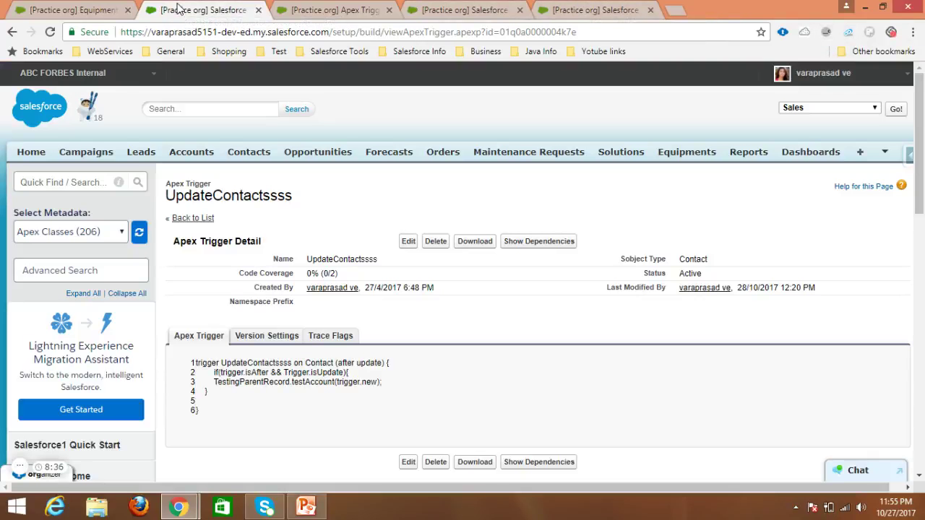
{"action": "left_click", "coordinate": [55, 9]}
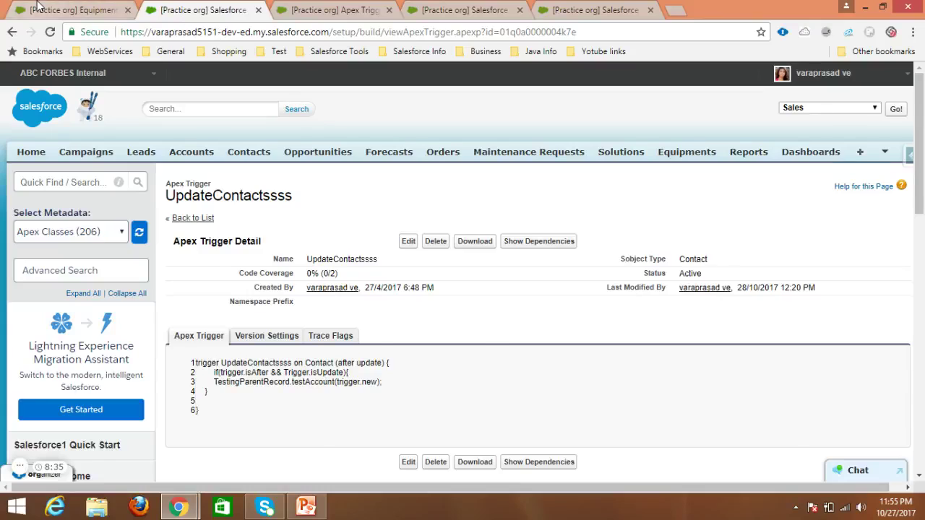
{"action": "left_click", "coordinate": [177, 155]}
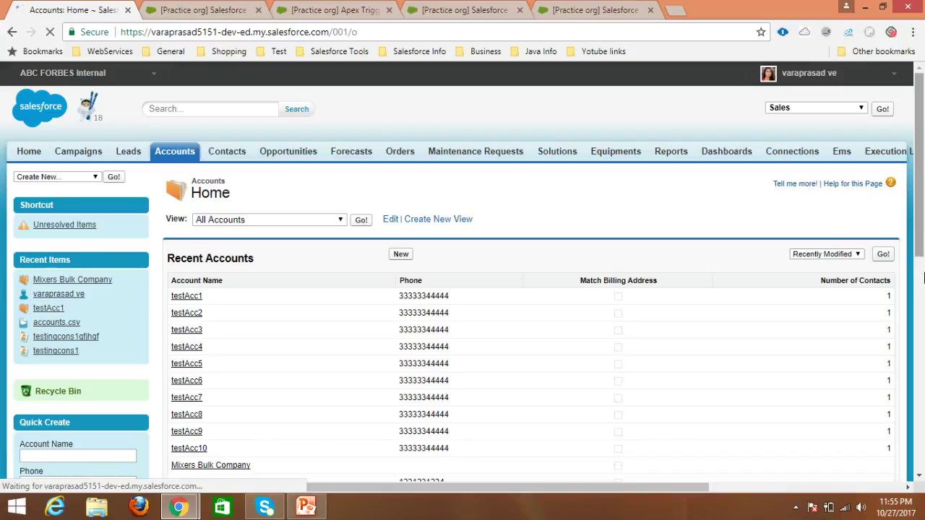
{"action": "scroll", "coordinate": [240, 457], "scroll_direction": "down", "scroll_amount": 3}
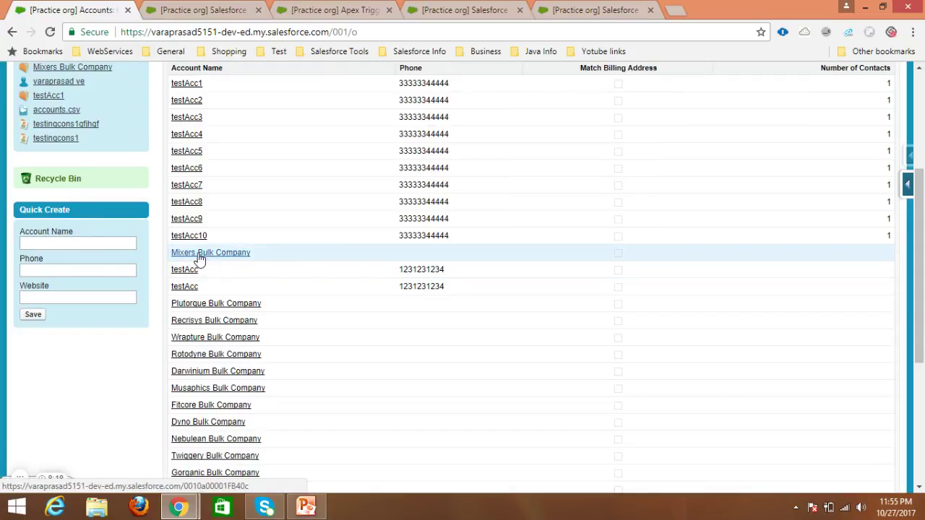
{"action": "left_click", "coordinate": [200, 256]}
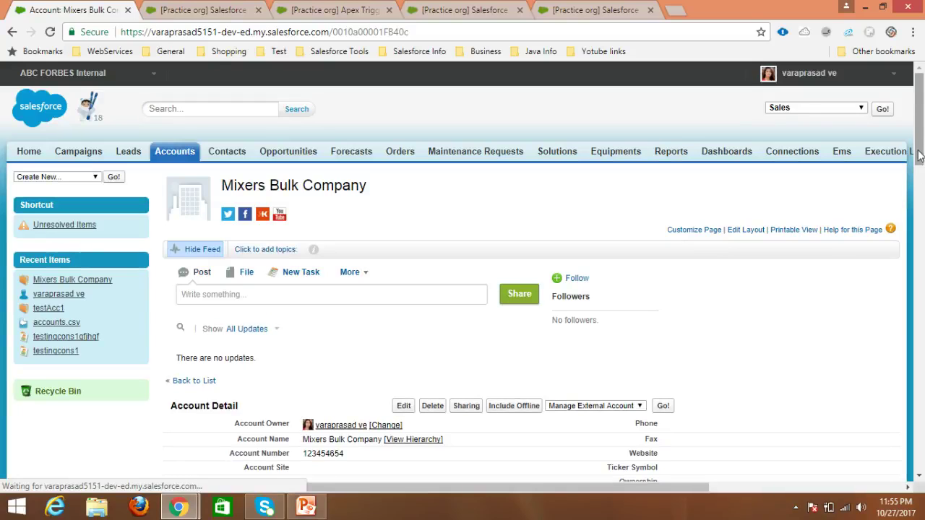
{"action": "left_click_drag", "start_coordinate": [919, 142], "coordinate": [921, 217]}
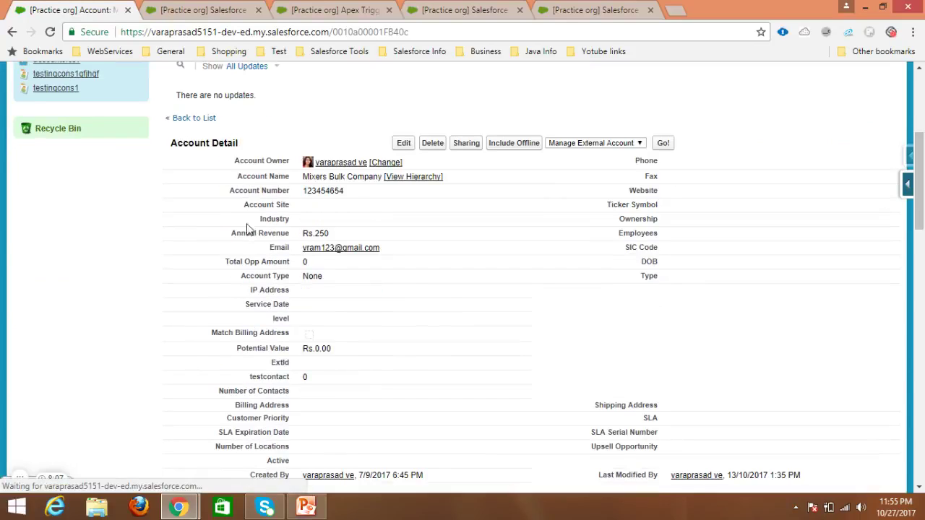
{"action": "left_click_drag", "start_coordinate": [230, 190], "coordinate": [292, 197]}
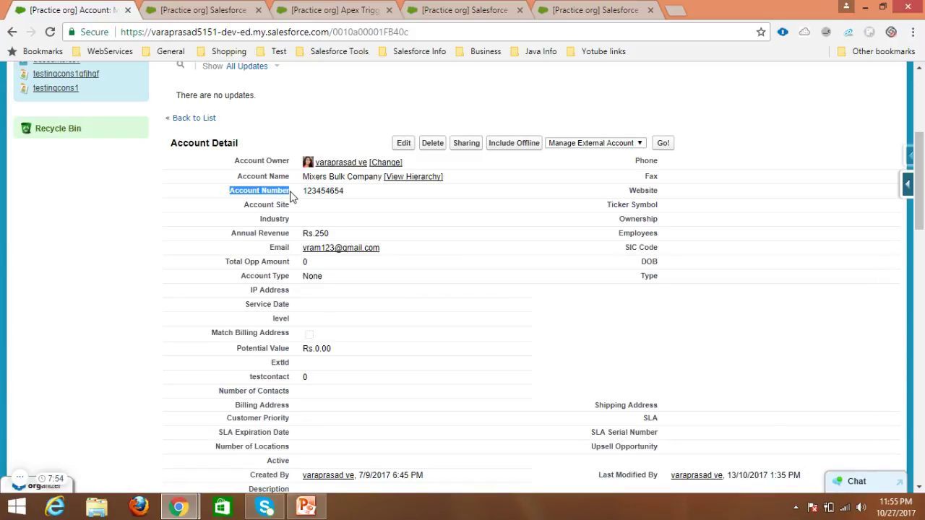
Step: Open the Account Fields list from the force.com quick access menu, then return to Mixers Bulk Company
{"action": "left_click", "coordinate": [907, 186]}
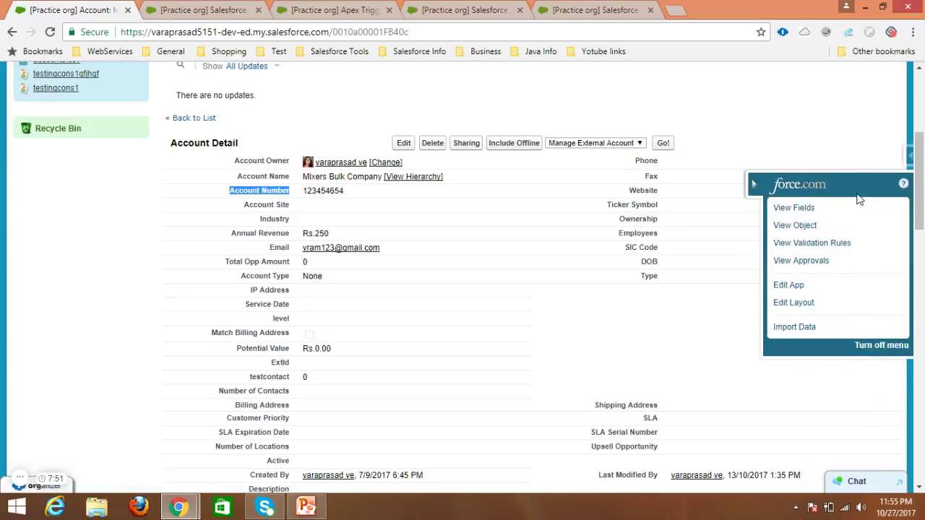
{"action": "left_click", "coordinate": [794, 209]}
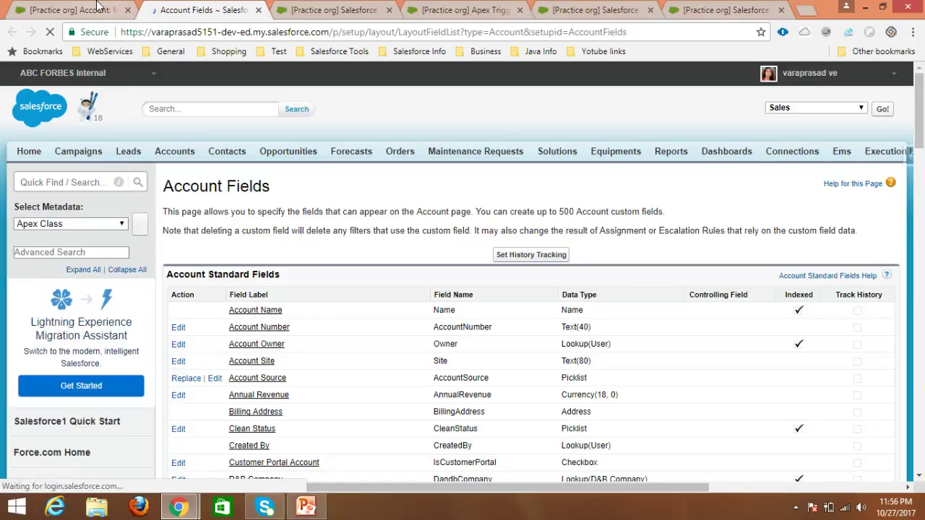
{"action": "left_click", "coordinate": [72, 10]}
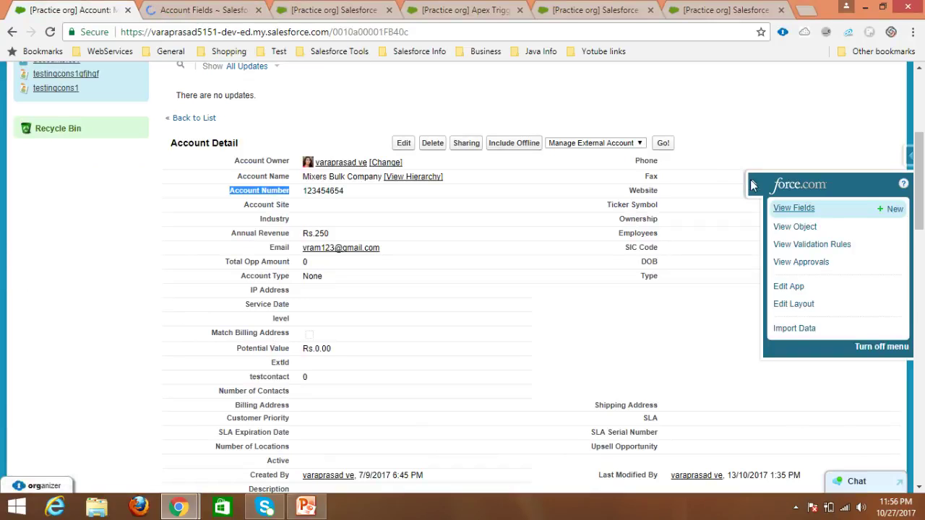
{"action": "scroll", "coordinate": [751, 185], "scroll_direction": "up", "scroll_amount": 4}
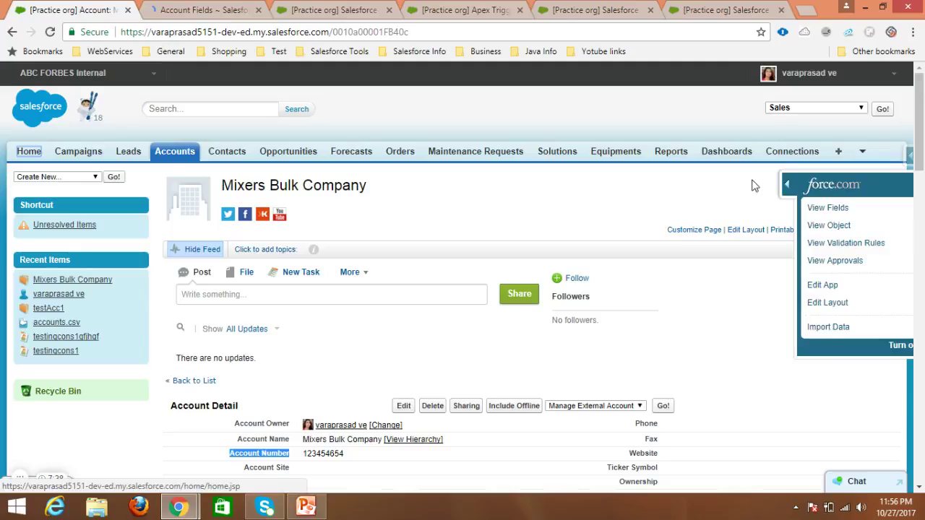
{"action": "left_click", "coordinate": [752, 184]}
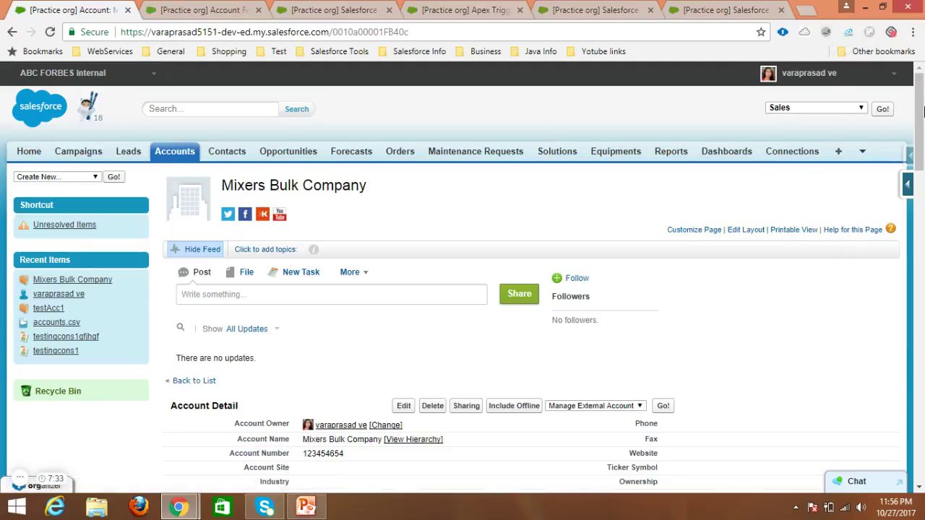
{"action": "left_click_drag", "start_coordinate": [923, 113], "coordinate": [923, 175]}
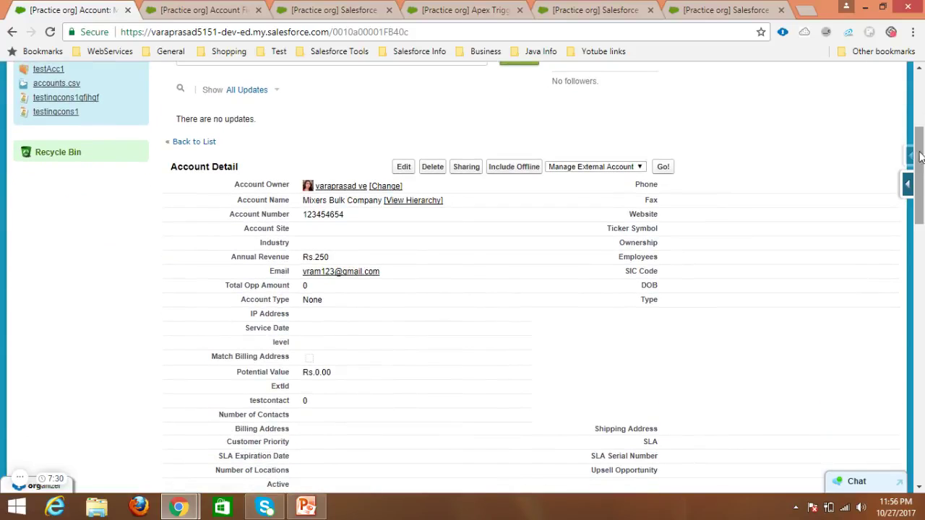
Step: Show API names on the account page and highlight Email__c, Total_Opp_Amount__c and Account_Type__c
{"action": "left_click", "coordinate": [827, 32]}
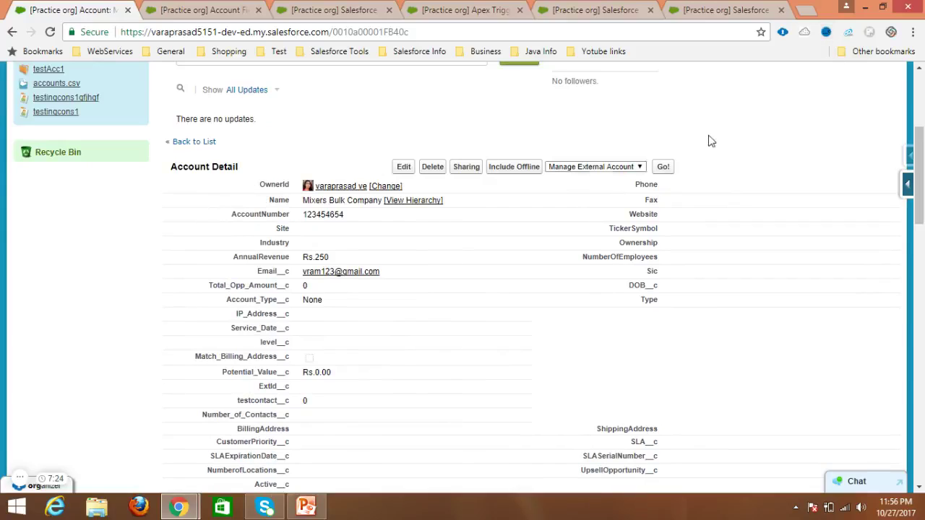
{"action": "left_click_drag", "start_coordinate": [258, 272], "coordinate": [282, 273]}
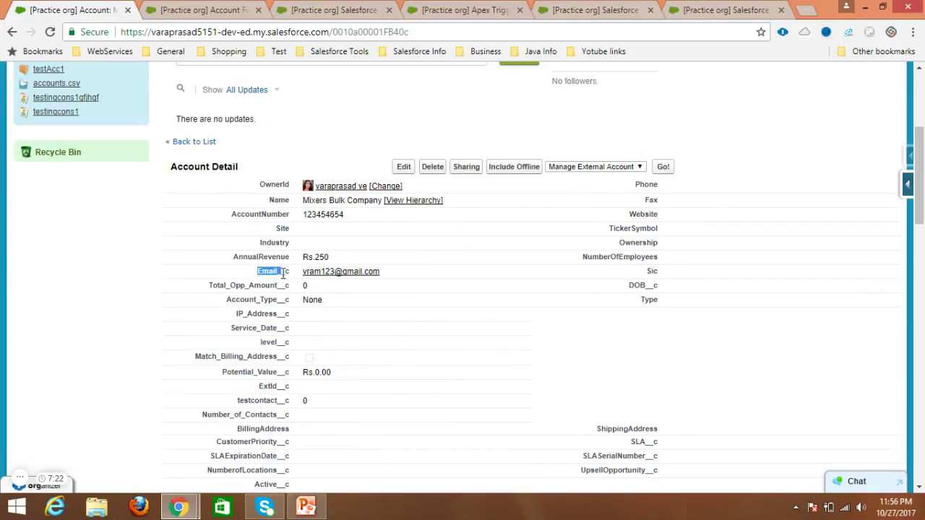
{"action": "left_click_drag", "start_coordinate": [218, 287], "coordinate": [247, 299]}
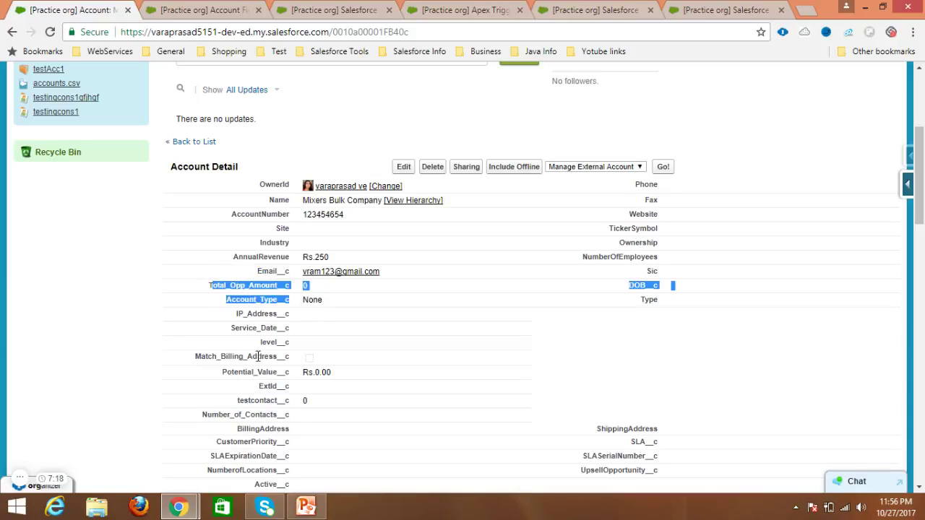
{"action": "left_click", "coordinate": [770, 246]}
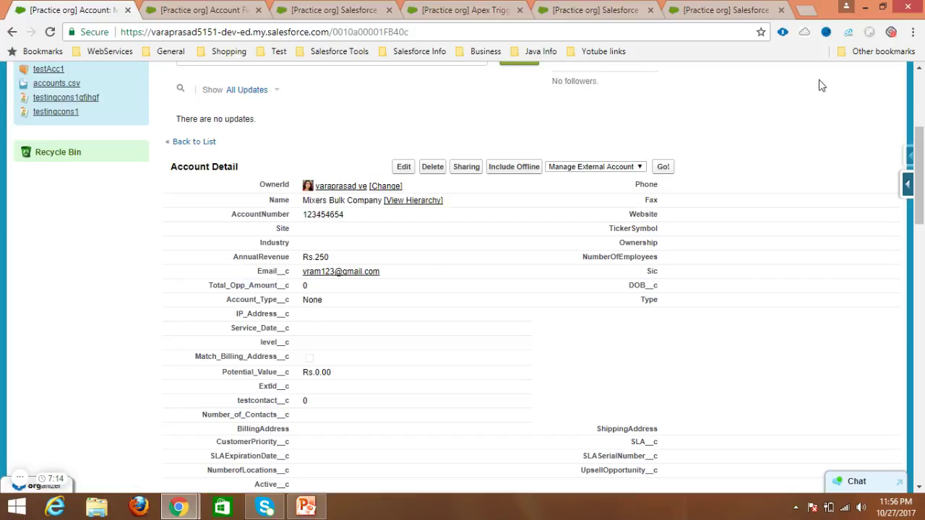
Step: Switch back to normal field labels and scroll through the Mixers Bulk Company account details
{"action": "left_click", "coordinate": [826, 33]}
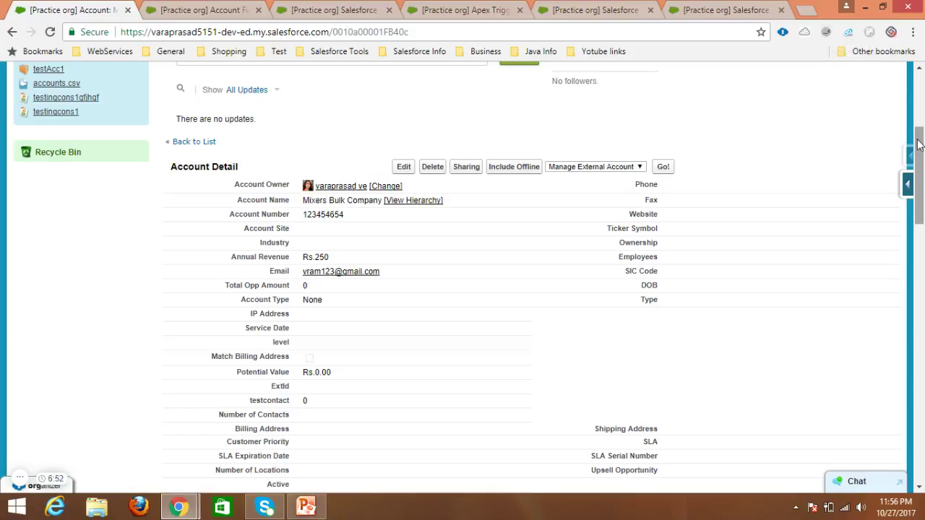
{"action": "scroll", "coordinate": [923, 162], "scroll_direction": "down", "scroll_amount": 1}
{"action": "scroll", "coordinate": [923, 162], "scroll_direction": "down", "scroll_amount": 2}
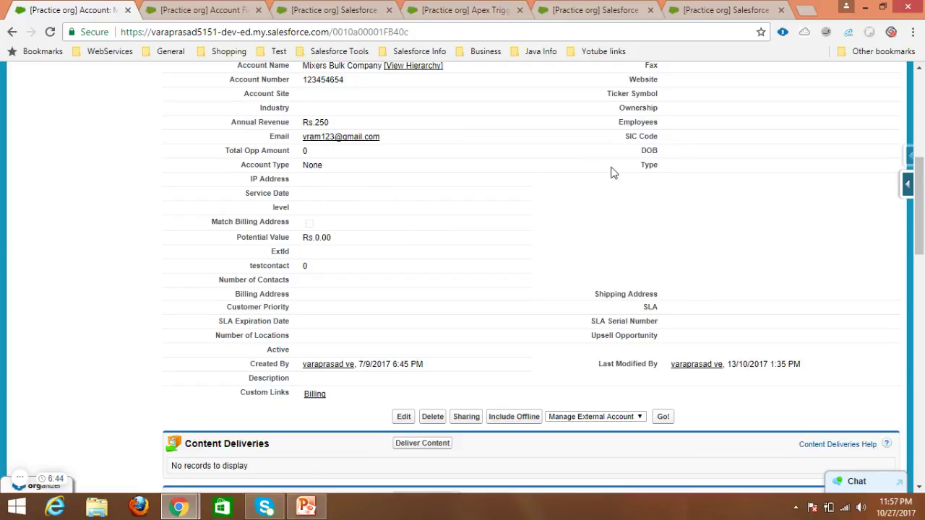
{"action": "scroll", "coordinate": [923, 117], "scroll_direction": "up", "scroll_amount": 5}
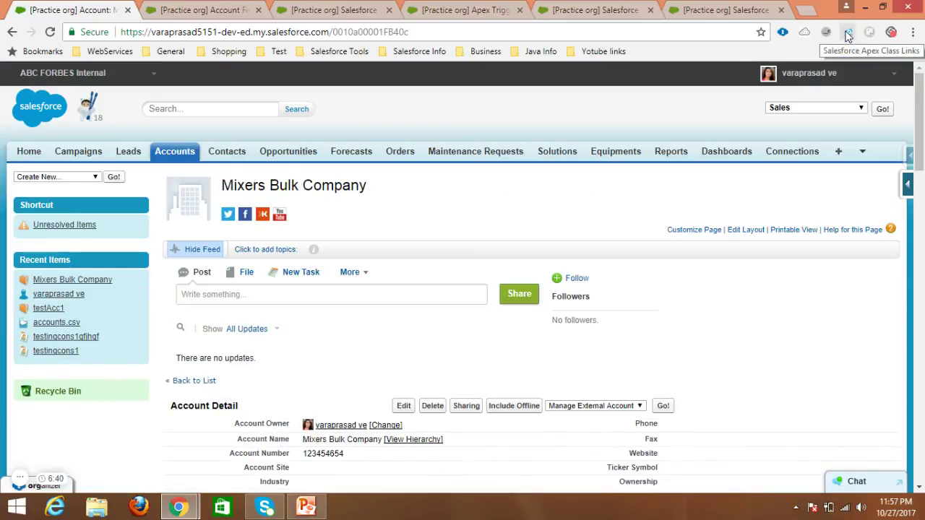
Step: Go to the UpdateContactssss trigger tab and select the class name TestingParentRecord on line 3
{"action": "left_click", "coordinate": [346, 10]}
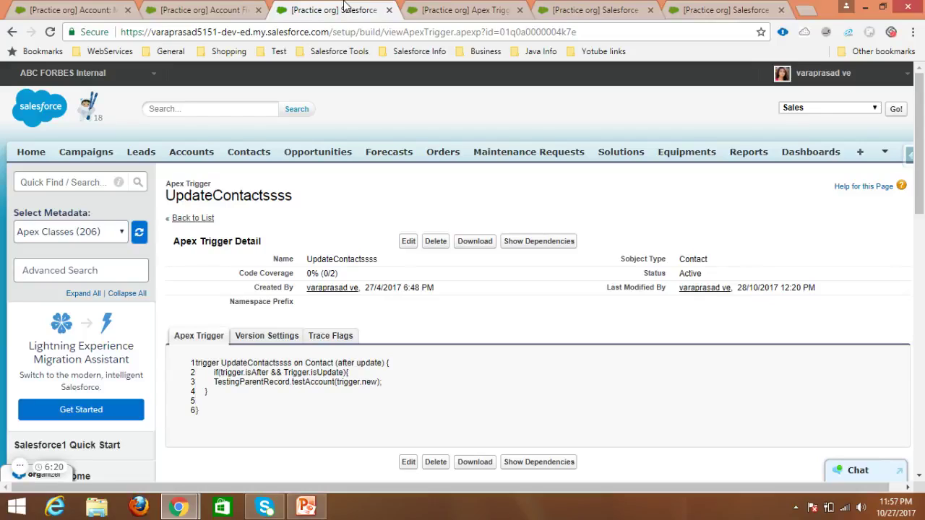
{"action": "double_click", "coordinate": [255, 381]}
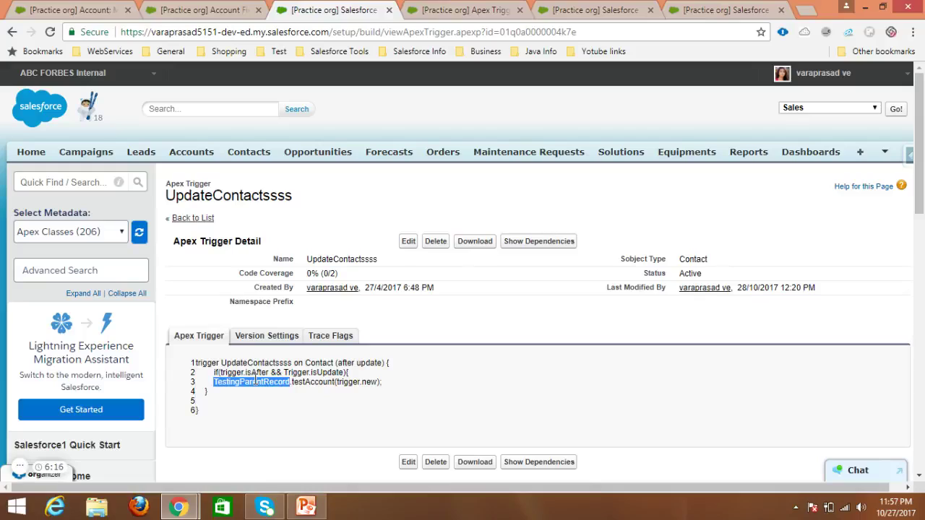
{"action": "left_click", "coordinate": [520, 370]}
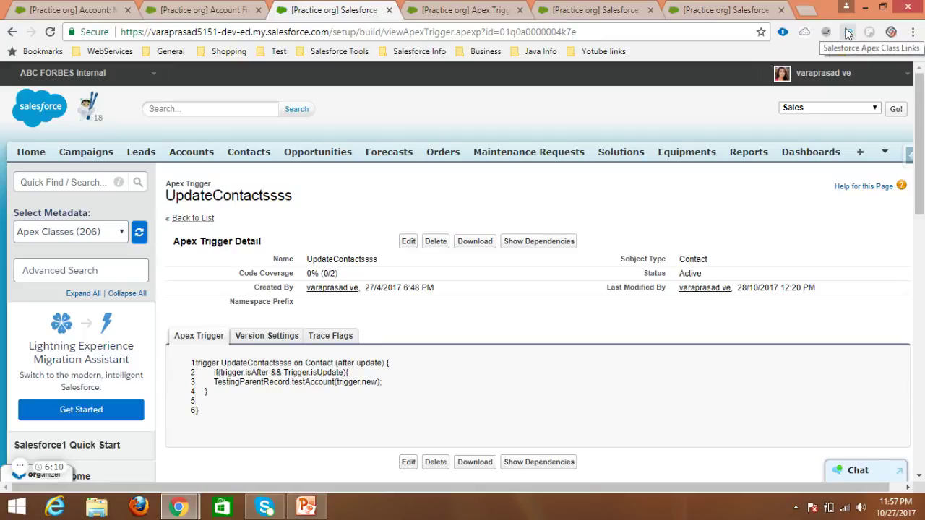
{"action": "double_click", "coordinate": [235, 382]}
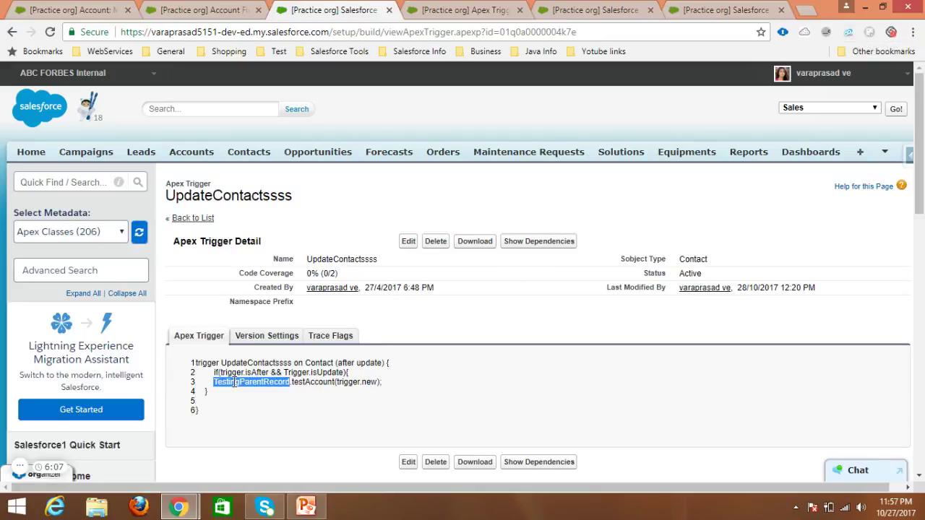
Step: Link TestingParentRecord to its Apex class via Apex Class Links, view the class, and return to the trigger
{"action": "left_click", "coordinate": [849, 33]}
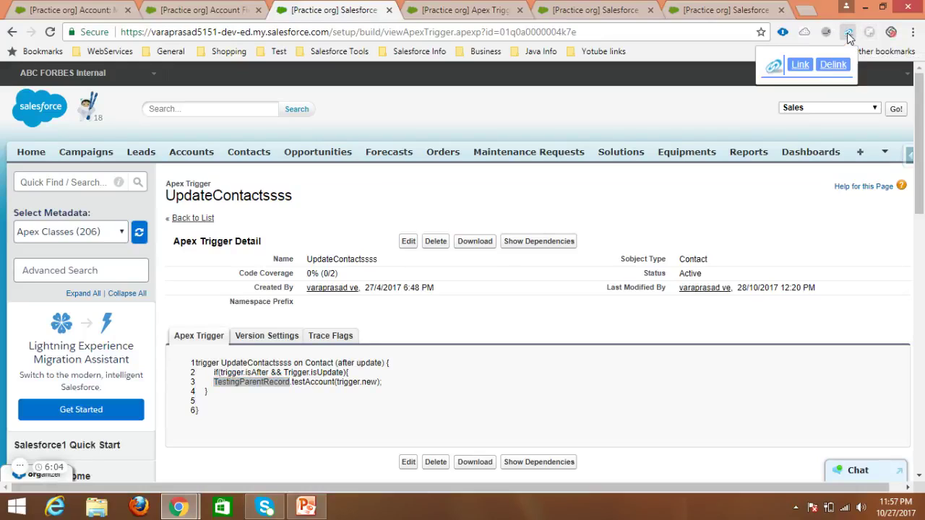
{"action": "left_click", "coordinate": [801, 66]}
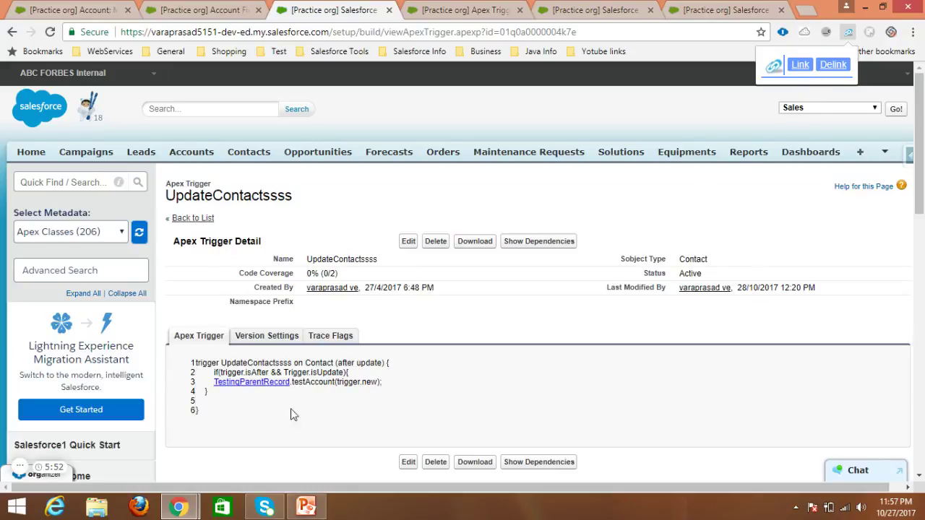
{"action": "left_click", "coordinate": [260, 407]}
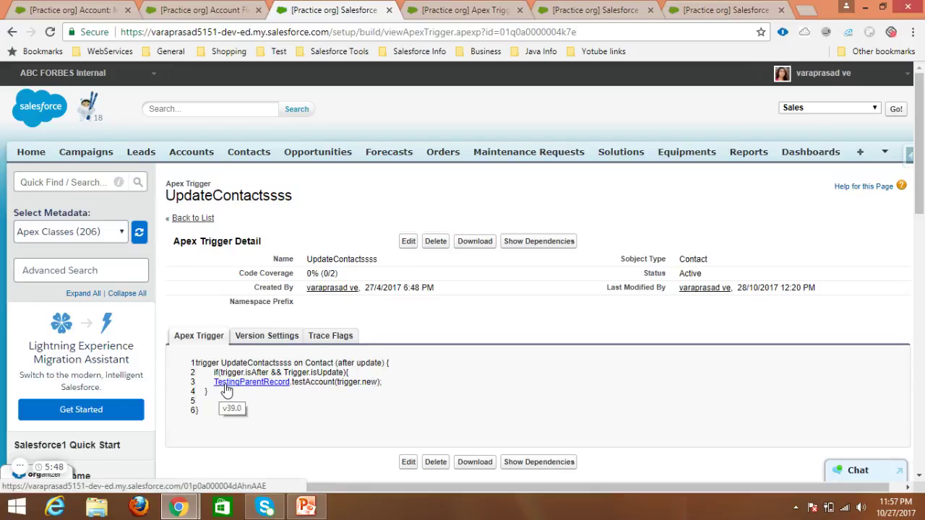
{"action": "left_click", "coordinate": [237, 385]}
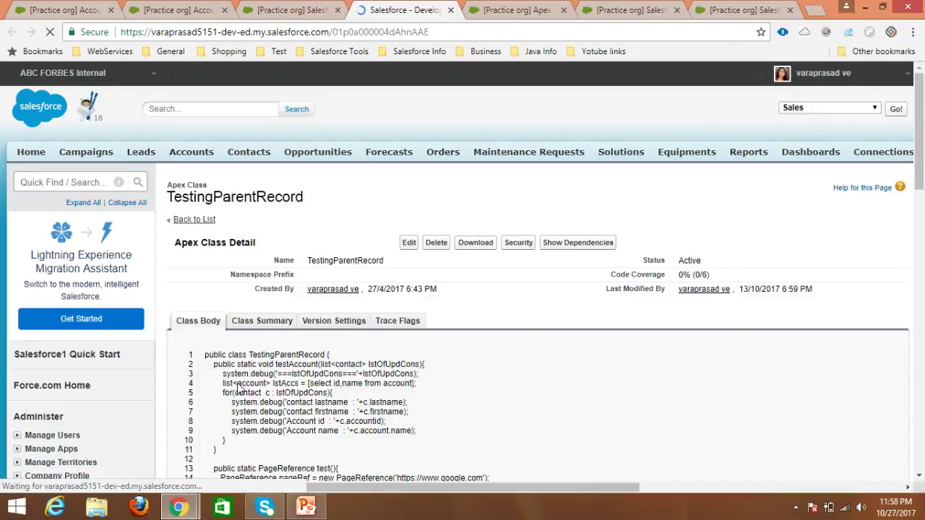
{"action": "key", "text": "ctrl+shift+Tab"}
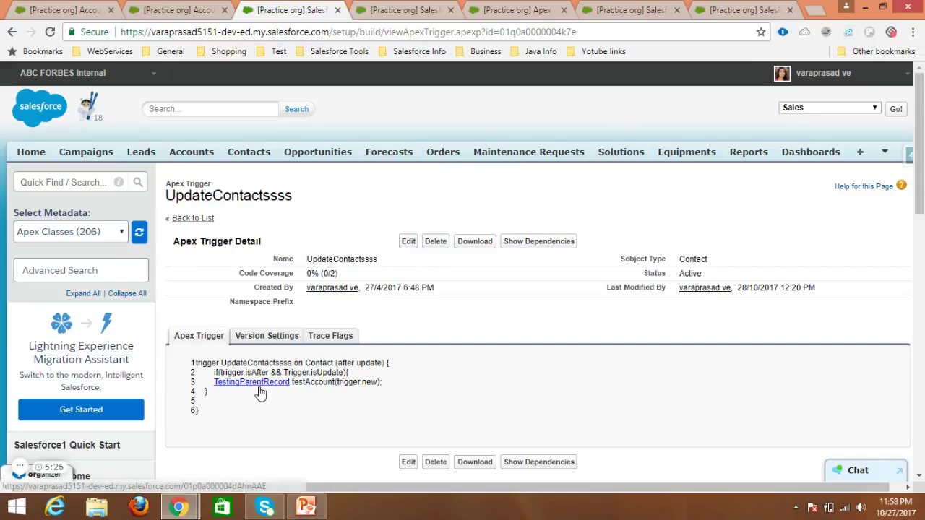
{"action": "left_click_drag", "start_coordinate": [210, 383], "coordinate": [291, 383]}
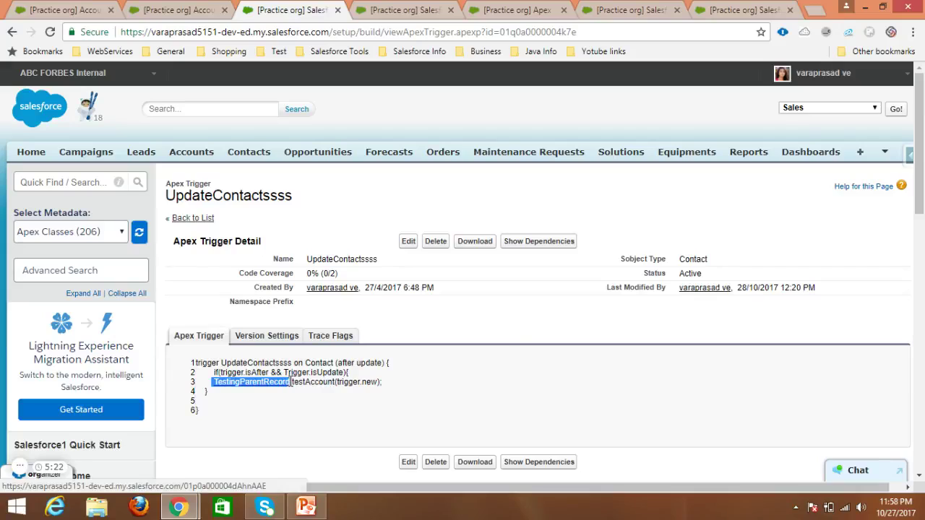
Step: Delink TestingParentRecord using the Apex Class Links extension, then select and deselect the trigger code
{"action": "left_click", "coordinate": [849, 34]}
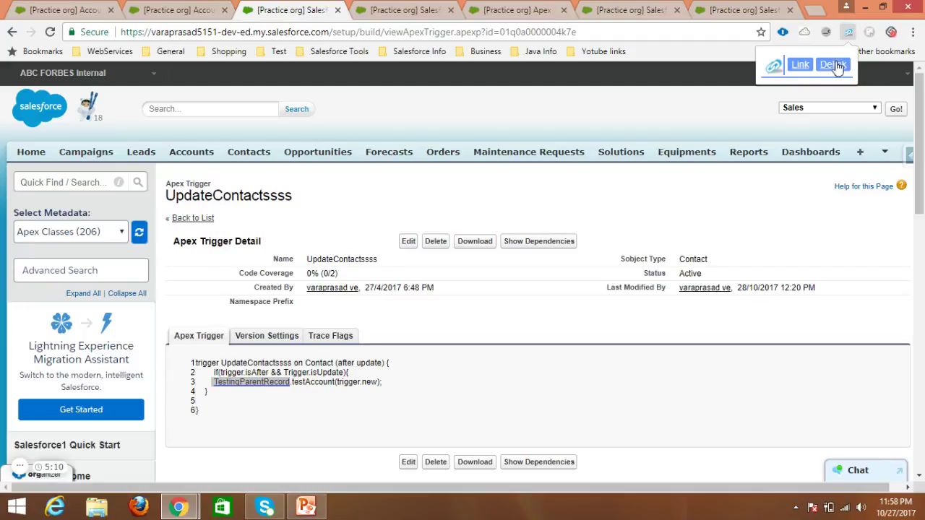
{"action": "left_click", "coordinate": [834, 66]}
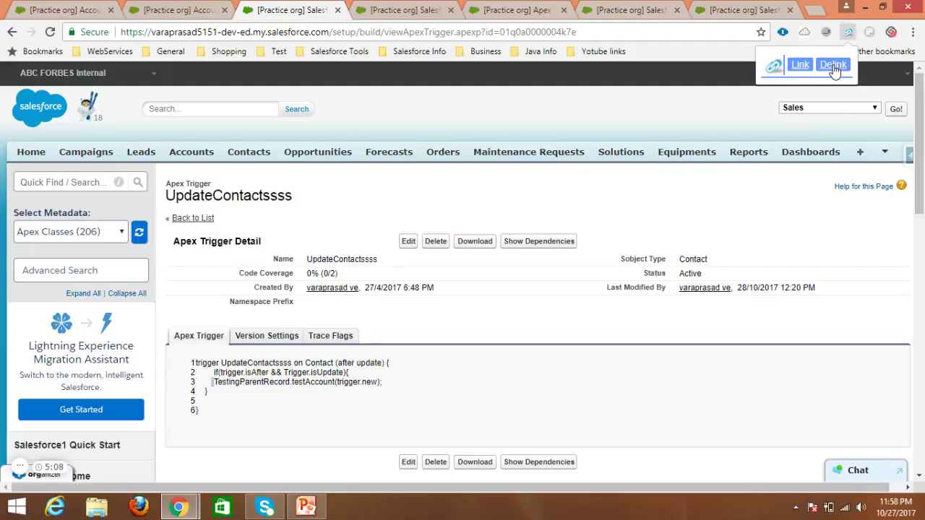
{"action": "left_click", "coordinate": [394, 397]}
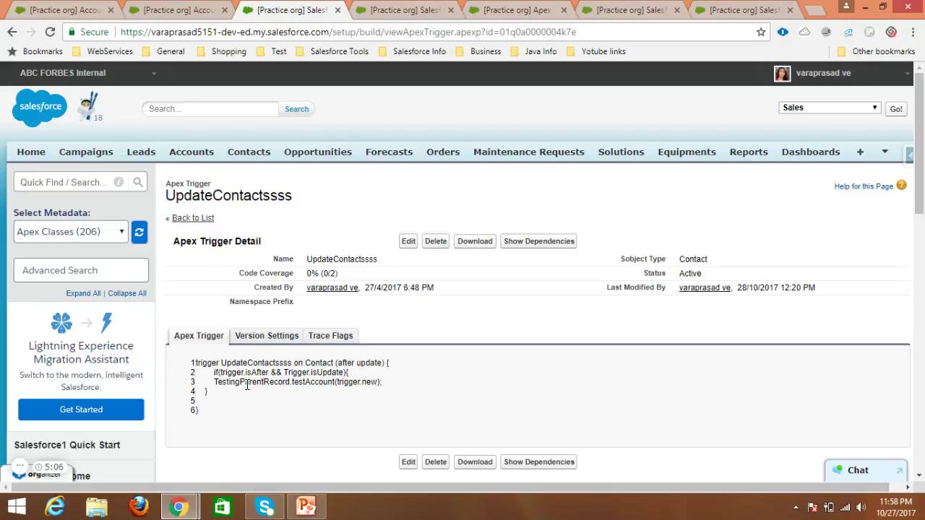
{"action": "left_click_drag", "start_coordinate": [197, 362], "coordinate": [345, 409]}
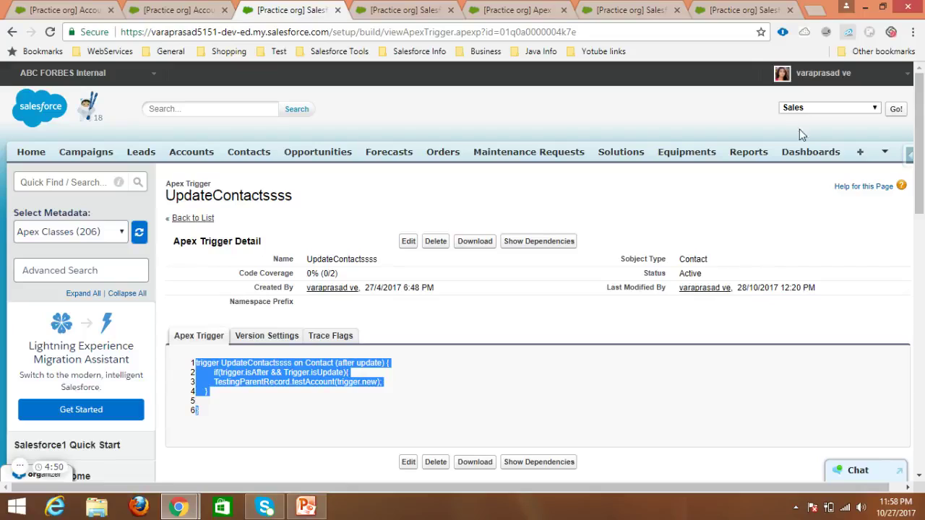
{"action": "left_click", "coordinate": [555, 404]}
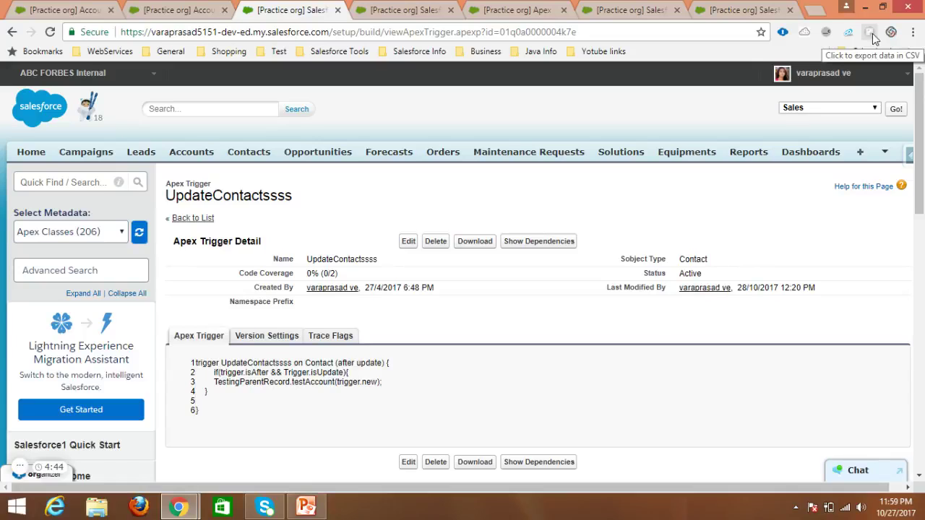
Step: Launch the Developer Console from the user menu and reload its URL in a new browser tab instead of the popup
{"action": "left_click", "coordinate": [748, 10]}
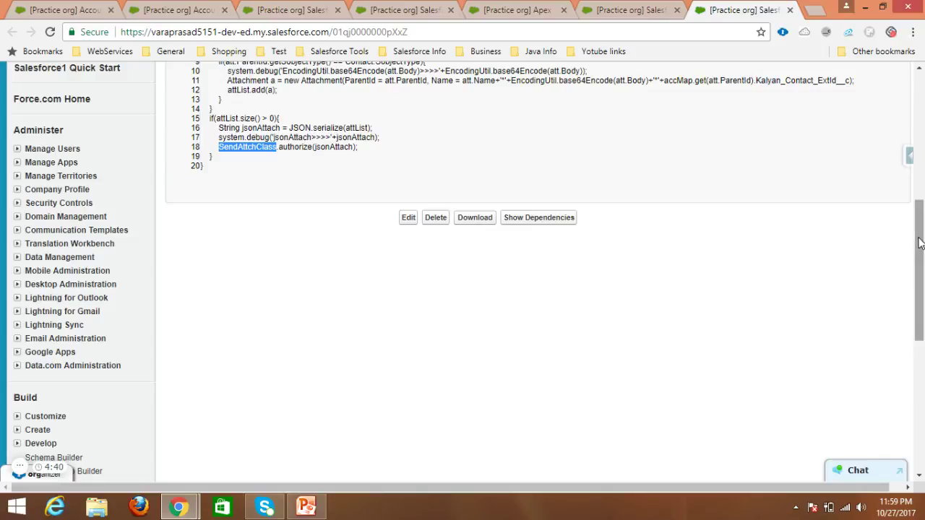
{"action": "scroll", "coordinate": [922, 141], "scroll_direction": "up", "scroll_amount": 1}
{"action": "scroll", "coordinate": [922, 141], "scroll_direction": "up", "scroll_amount": 5}
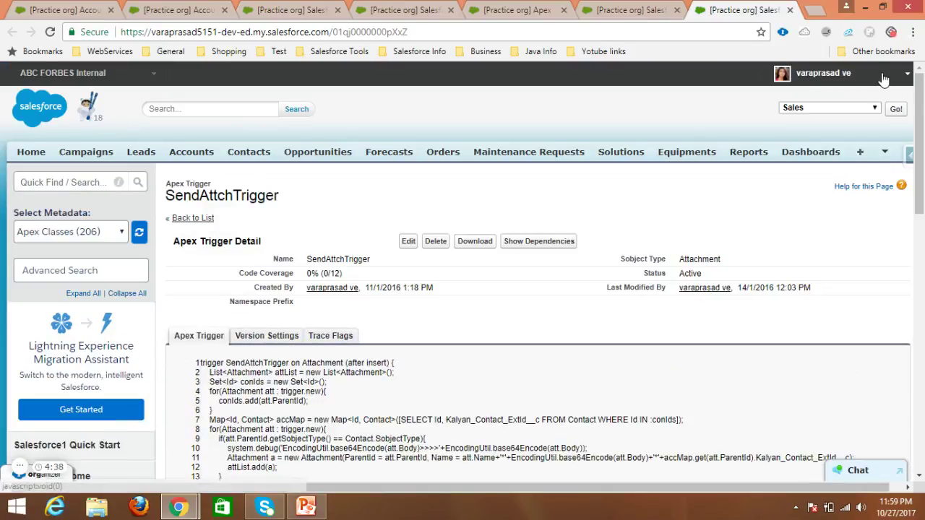
{"action": "left_click", "coordinate": [883, 77]}
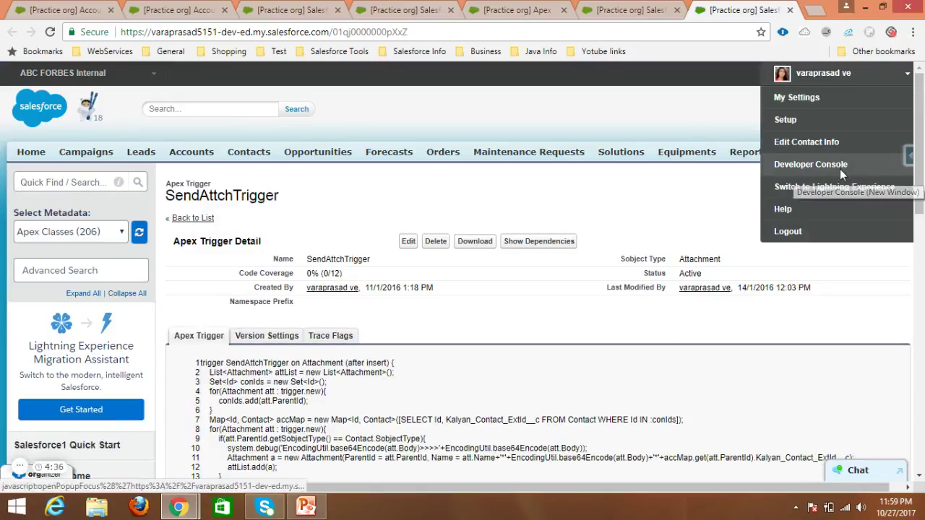
{"action": "left_click", "coordinate": [875, 169]}
{"action": "left_click", "coordinate": [543, 27]}
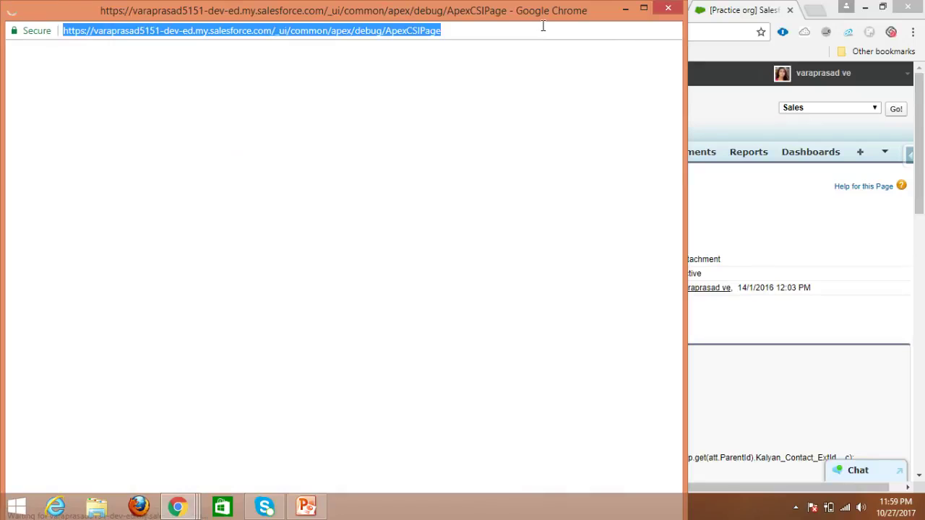
{"action": "left_click", "coordinate": [668, 7]}
{"action": "left_click", "coordinate": [813, 11]}
{"action": "type", "text": "https://varaprasad5151-dev-ed.my.salesforce.com/_ui/common/apex/debug/ApexCSIPage"}
{"action": "key", "text": "Return"}
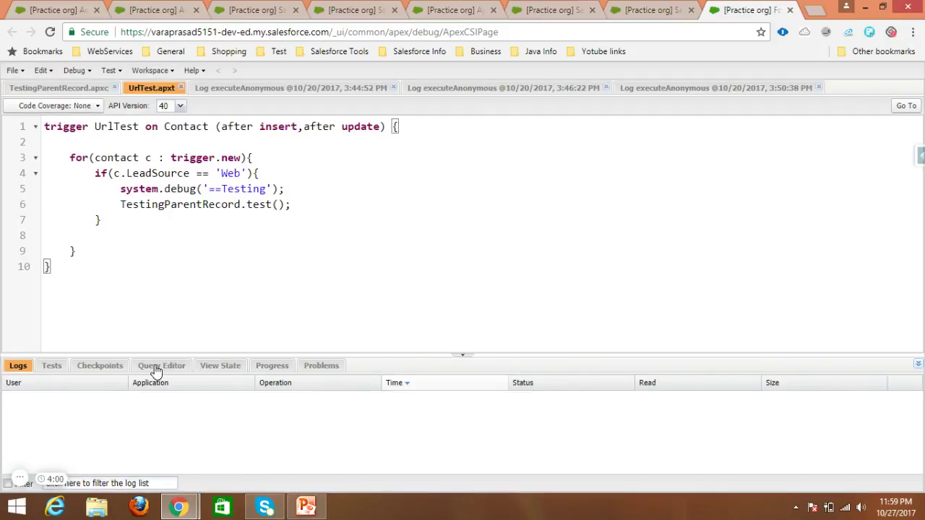
Step: Open the Query Editor and close the three execution logs plus the UrlTest and TestingParentRecord files
{"action": "left_click", "coordinate": [157, 371]}
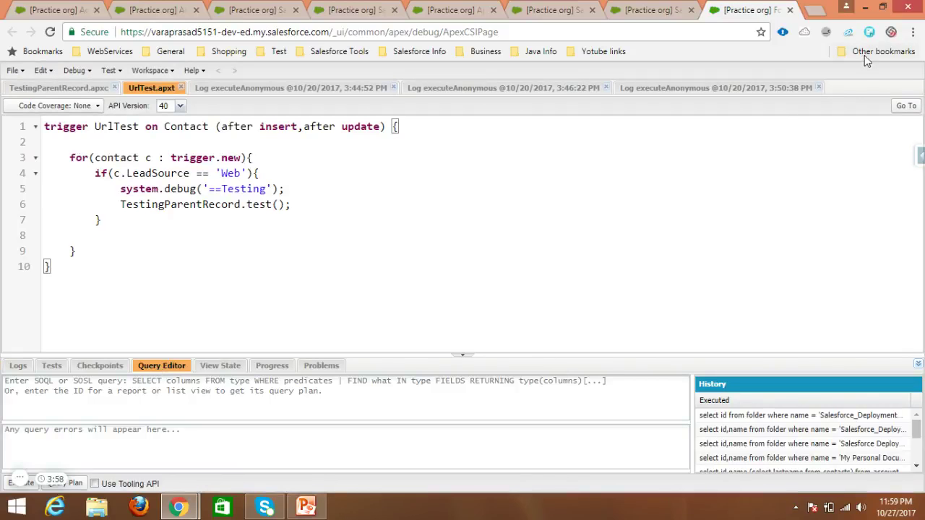
{"action": "left_click", "coordinate": [819, 87]}
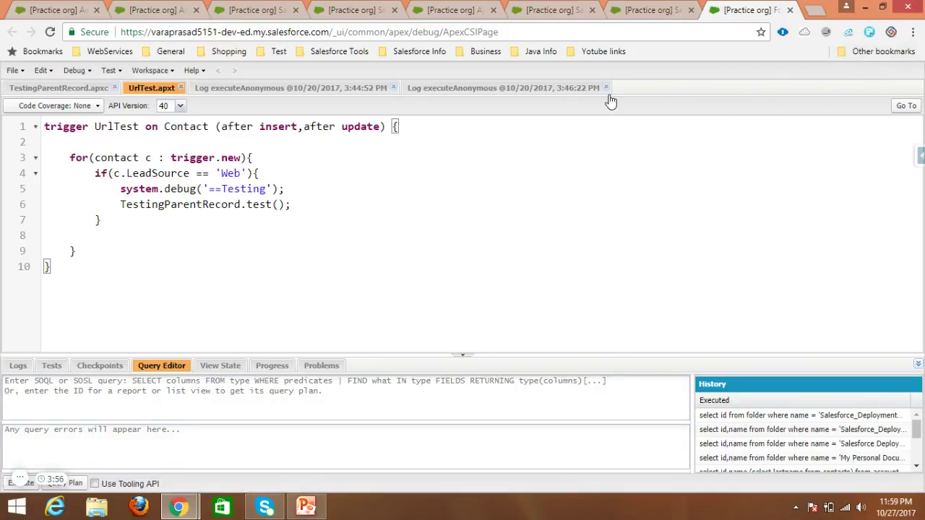
{"action": "left_click", "coordinate": [607, 88]}
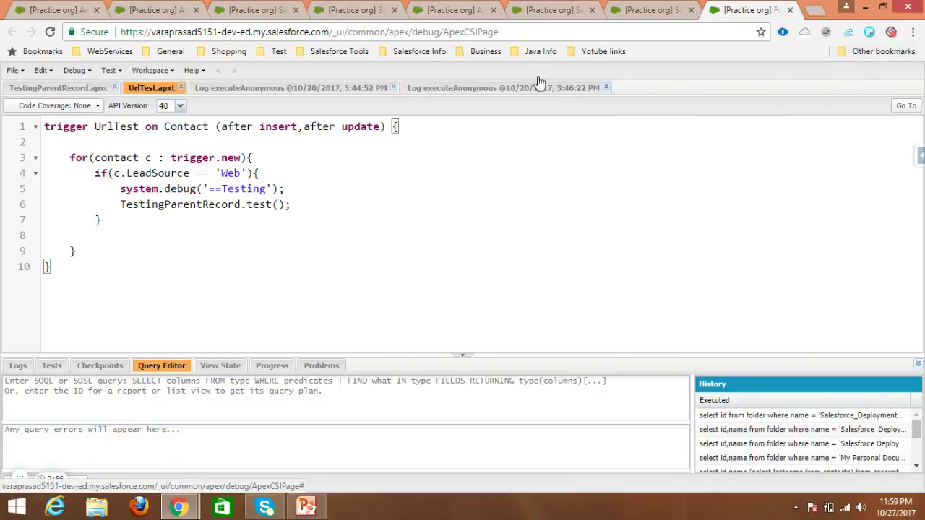
{"action": "left_click", "coordinate": [393, 88]}
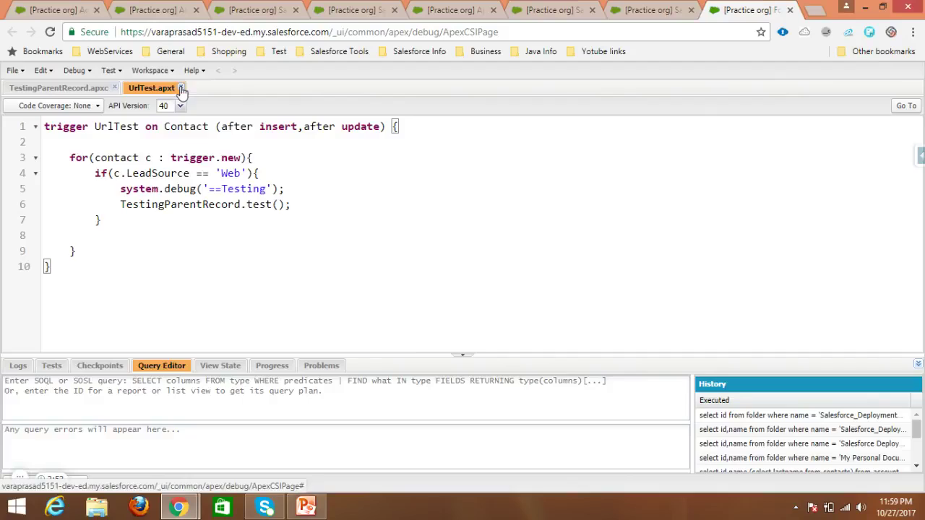
{"action": "left_click", "coordinate": [182, 88]}
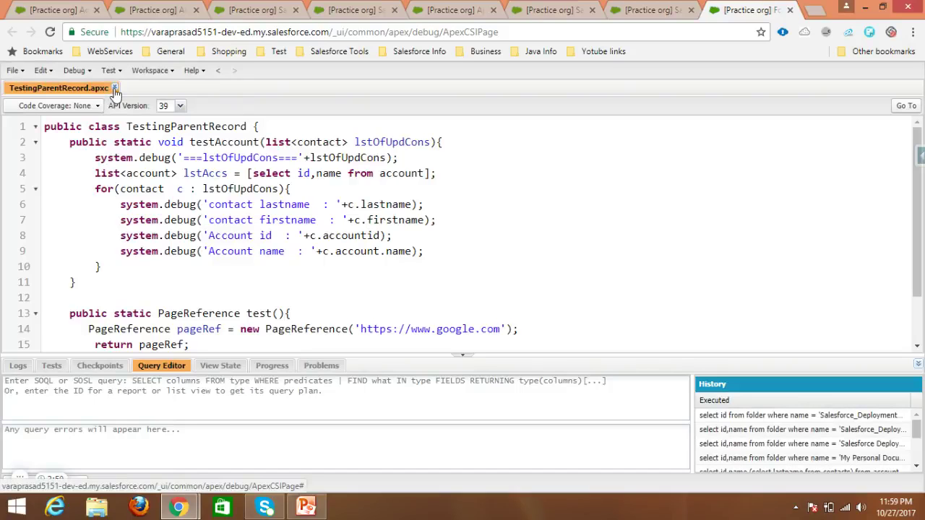
{"action": "left_click", "coordinate": [114, 88]}
Step: Run 'select id,name from account', then add phone and rerun it, returning 671 rows
{"action": "left_click", "coordinate": [123, 388]}
{"action": "type", "text": "sel"}
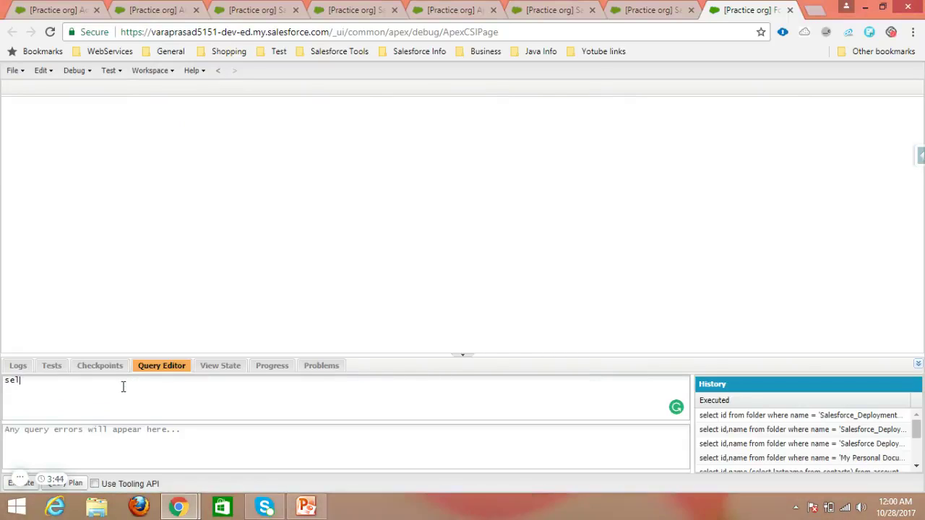
{"action": "type", "text": "ect "}
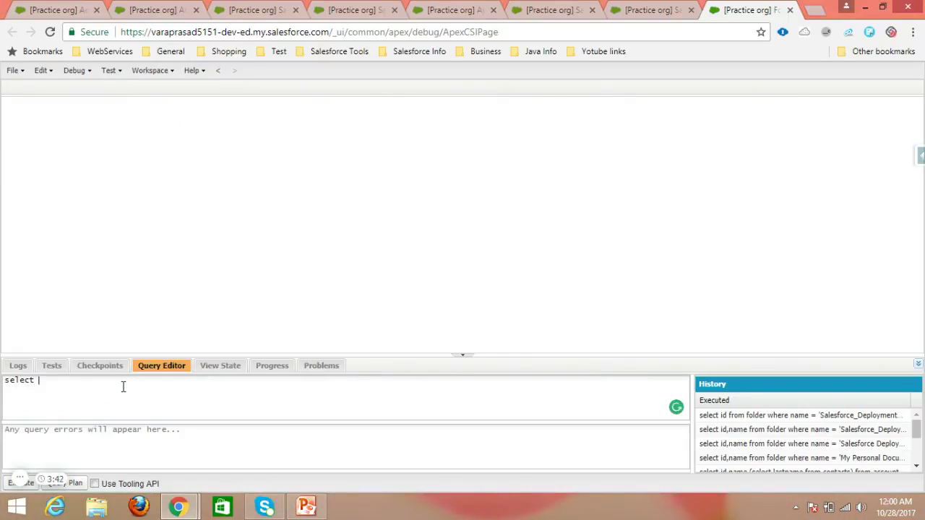
{"action": "type", "text": "id,name from account"}
{"action": "left_click", "coordinate": [10, 485]}
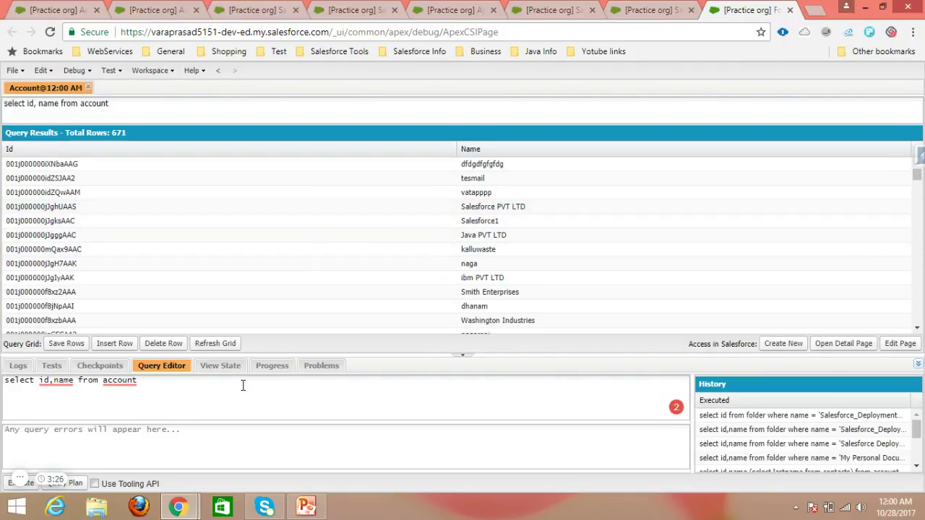
{"action": "left_click", "coordinate": [75, 380]}
{"action": "type", "text": ",phone"}
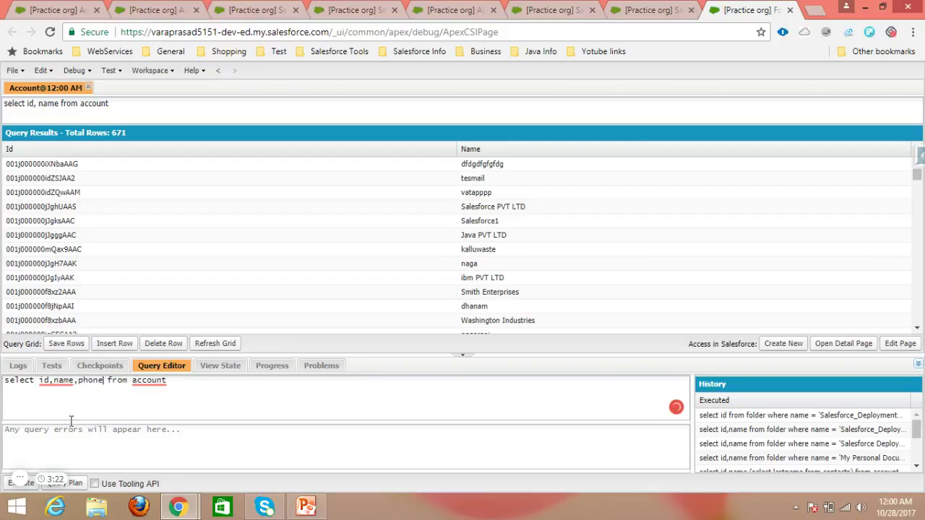
{"action": "left_click", "coordinate": [6, 485]}
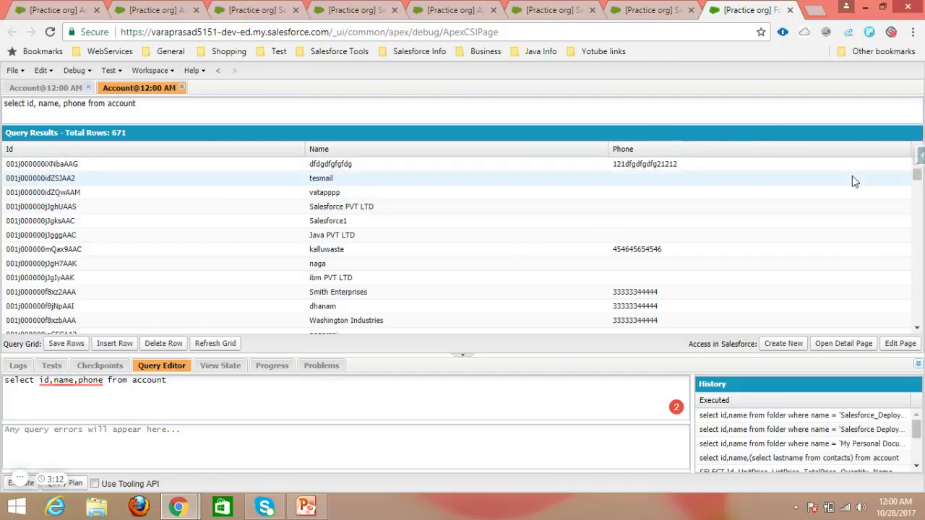
Step: Export the Account query results to Account@12_00 AM.csv and open the downloaded file
{"action": "left_click", "coordinate": [870, 33]}
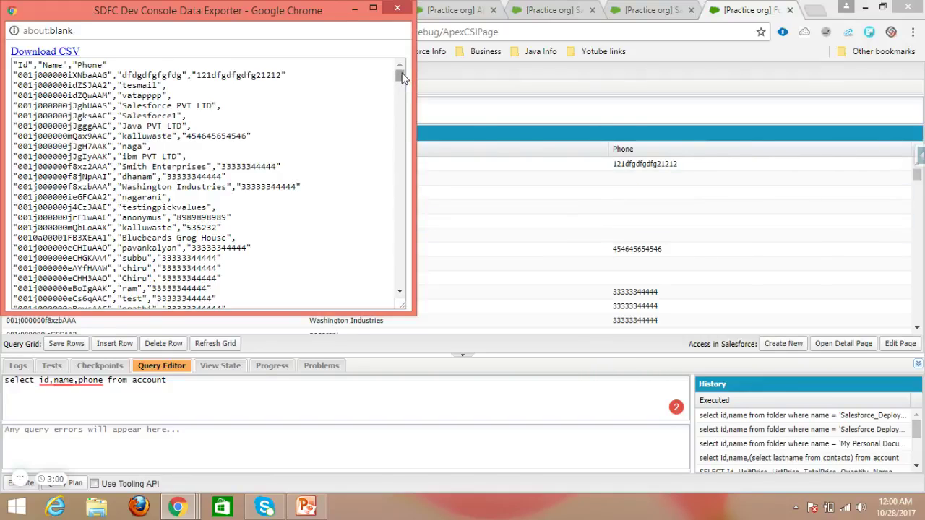
{"action": "left_click", "coordinate": [47, 57]}
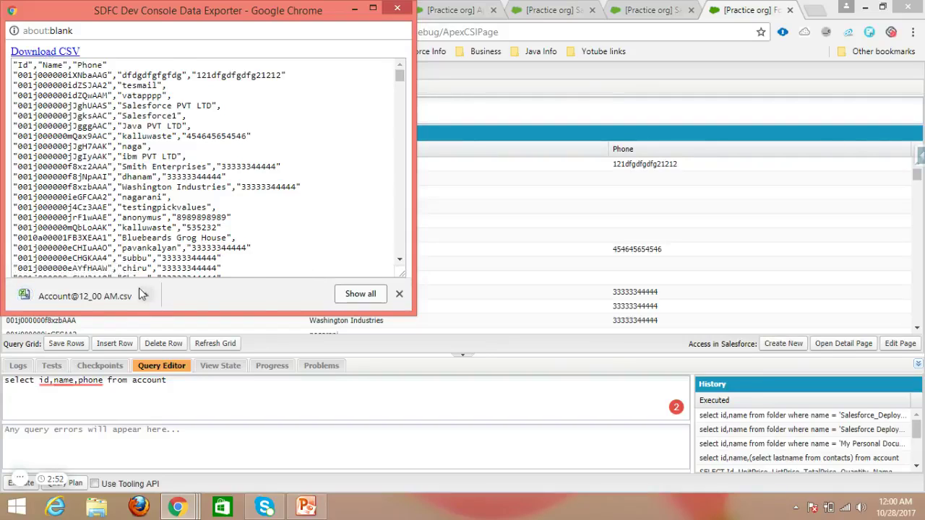
{"action": "left_click", "coordinate": [83, 298]}
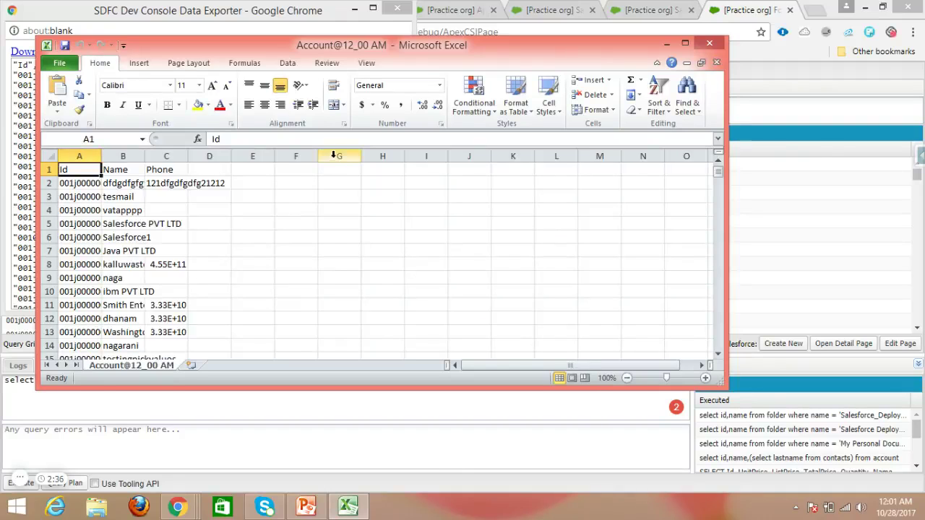
Step: Maximize the Excel window and autofit the Id, Name and Phone columns A to C
{"action": "left_click", "coordinate": [686, 45]}
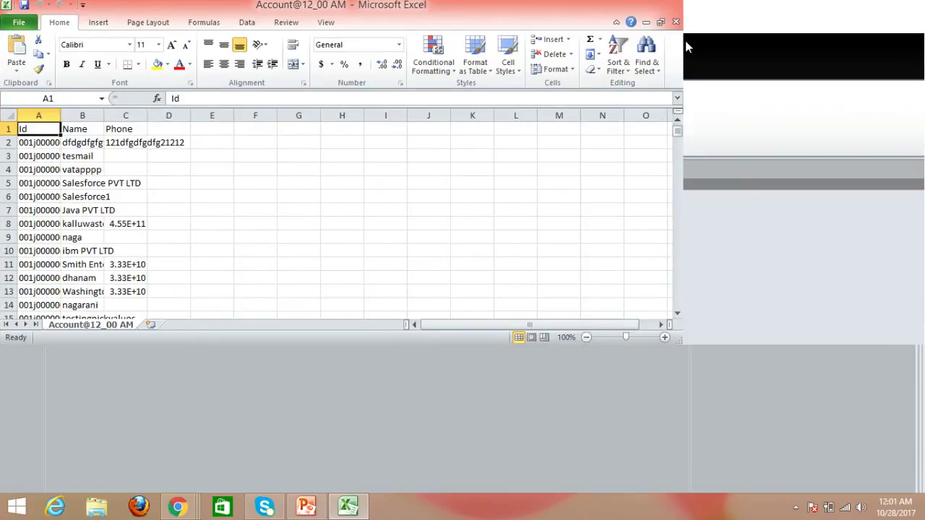
{"action": "double_click", "coordinate": [62, 118]}
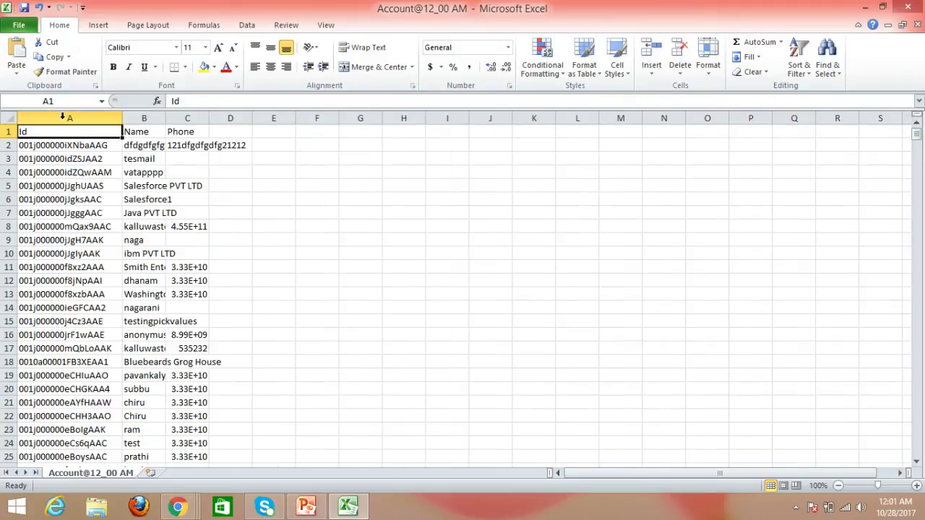
{"action": "double_click", "coordinate": [164, 119]}
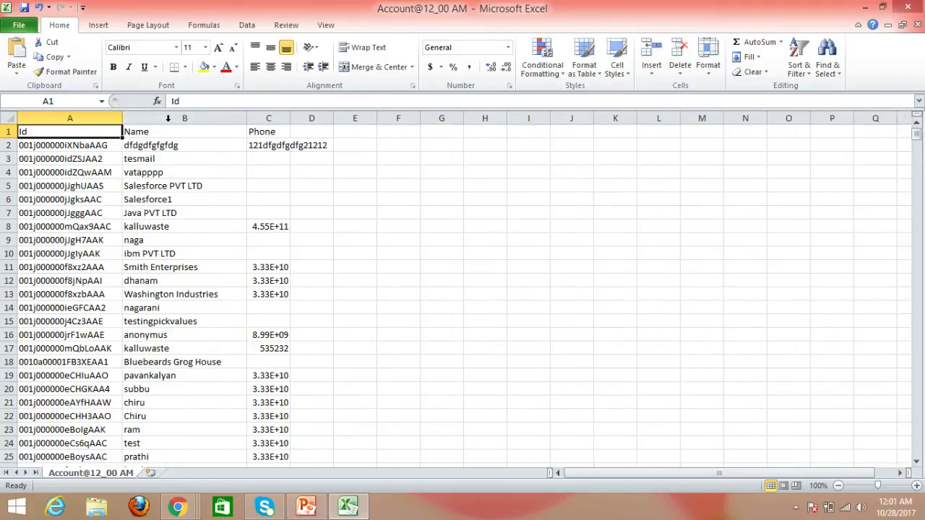
{"action": "double_click", "coordinate": [289, 119]}
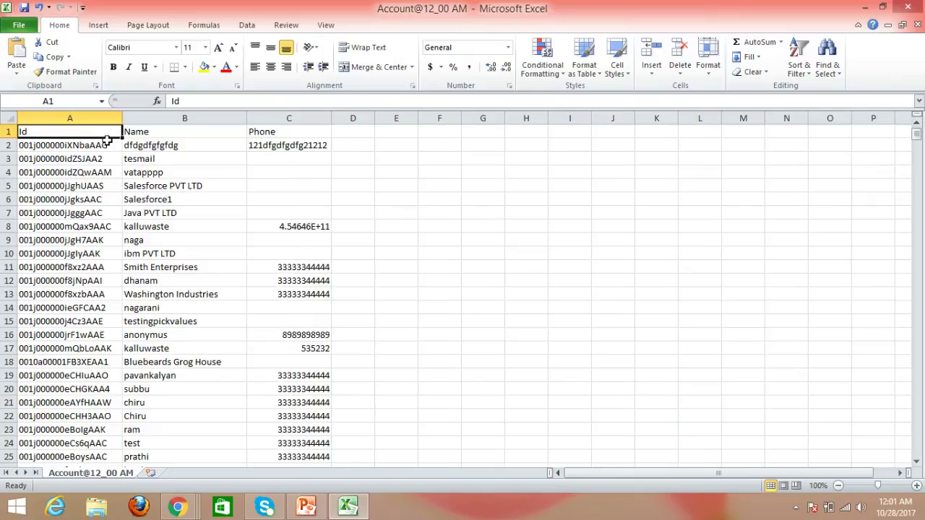
Step: Give the header row 1 a yellow fill
{"action": "left_click", "coordinate": [8, 131]}
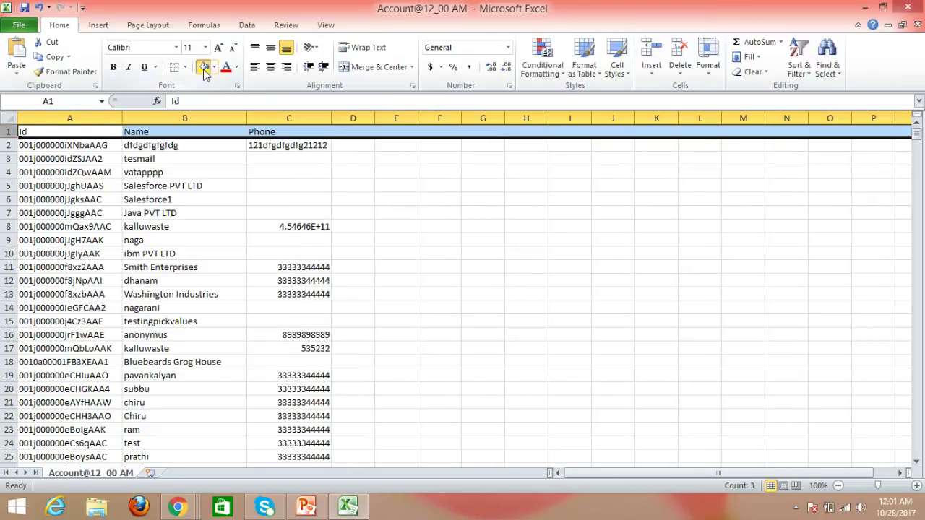
{"action": "left_click", "coordinate": [321, 199]}
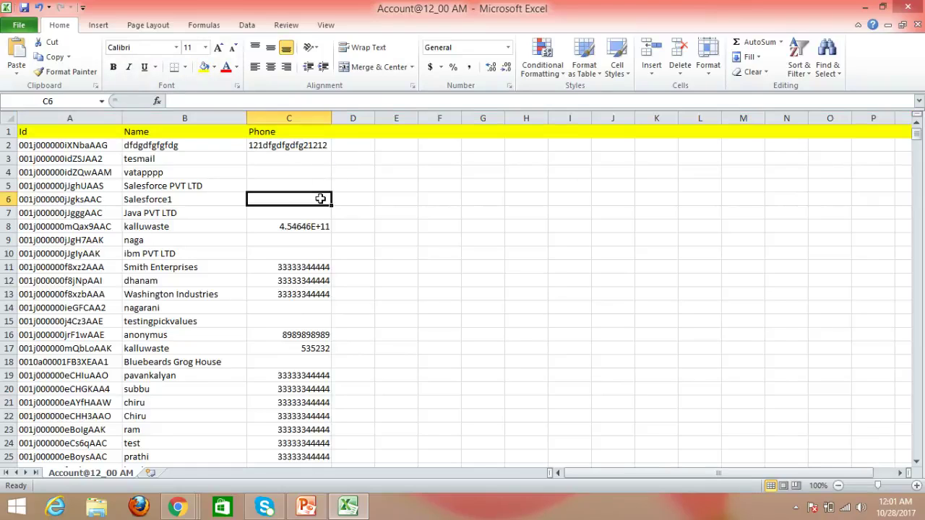
{"action": "key", "text": "BackSpace"}
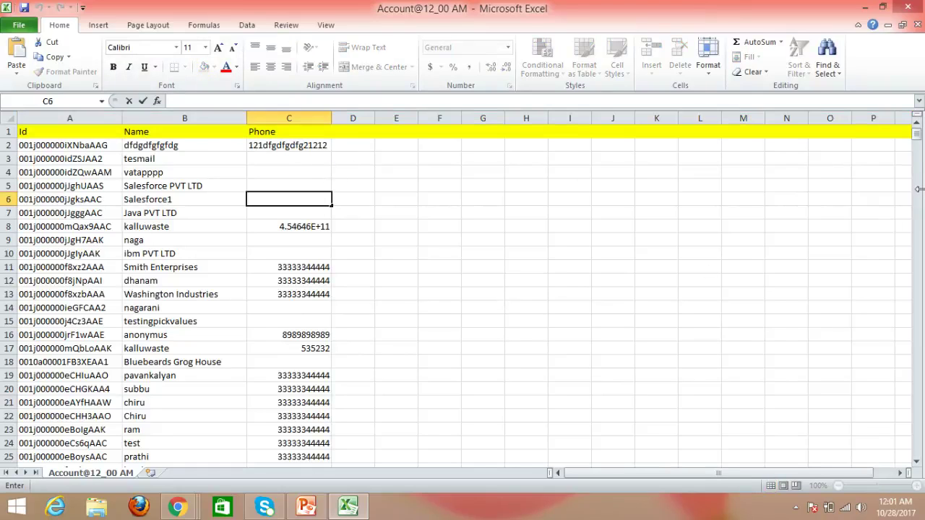